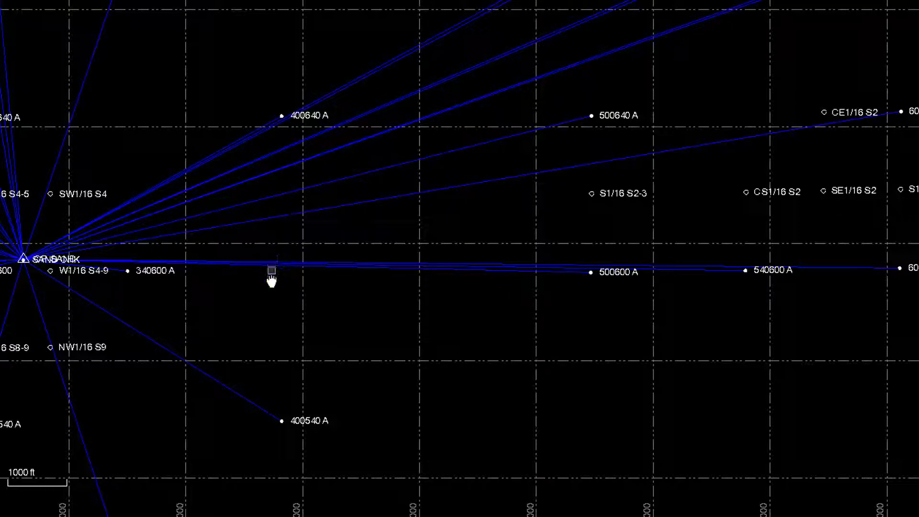
# Pan the plan view toward corners 400640 A and 500600 A and switch to the CAD tab.
pyautogui.moveTo(294, 270)
pyautogui.mouseDown()
pyautogui.moveTo(292, 261)
pyautogui.moveTo(221, 304)
pyautogui.mouseUp()
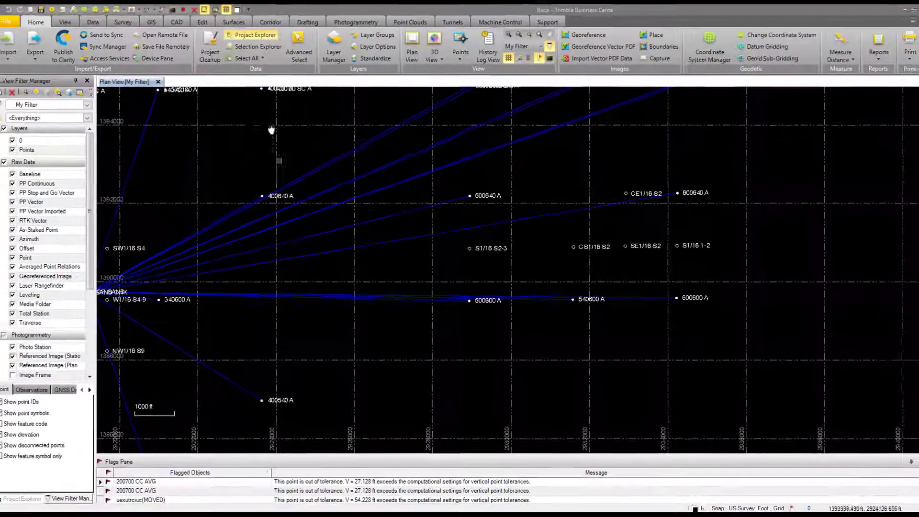
pyautogui.click(173, 22)
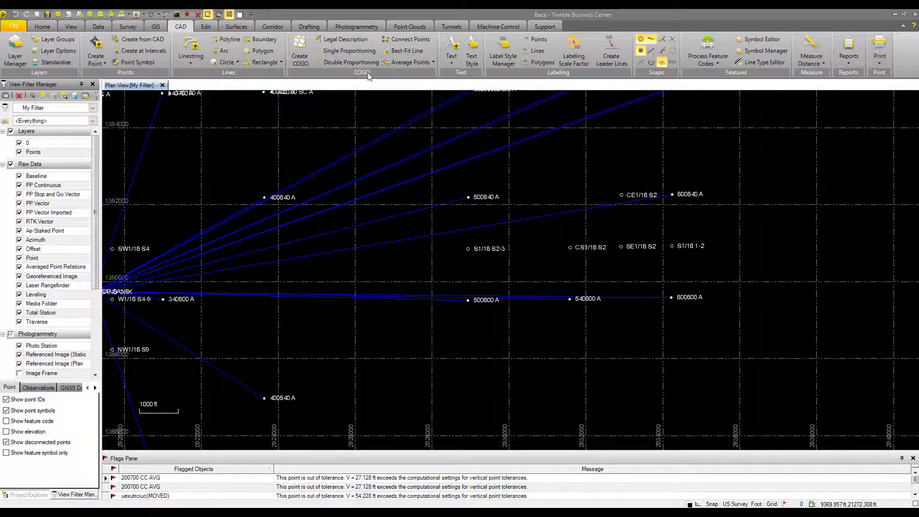
# Start a Double Proportioning with Geodetic calculation, ready to enter the northern known position.
pyautogui.click(351, 62)
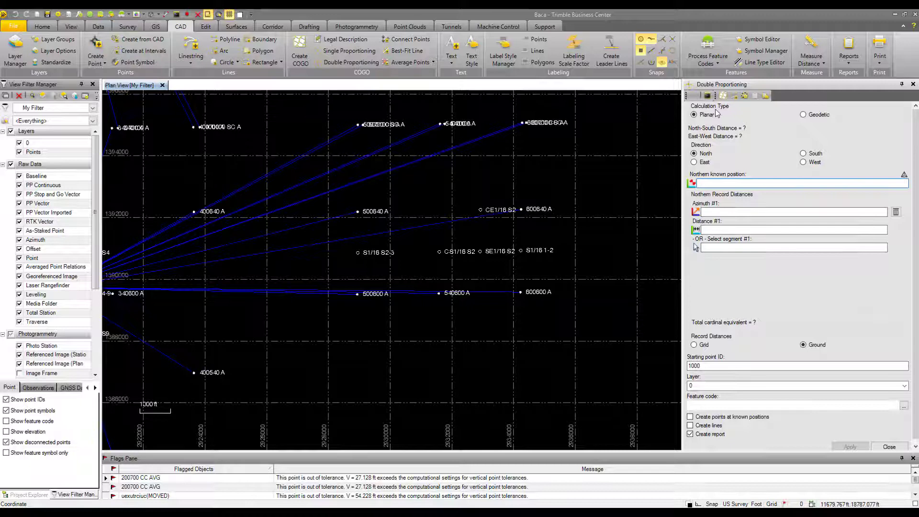
pyautogui.click(807, 117)
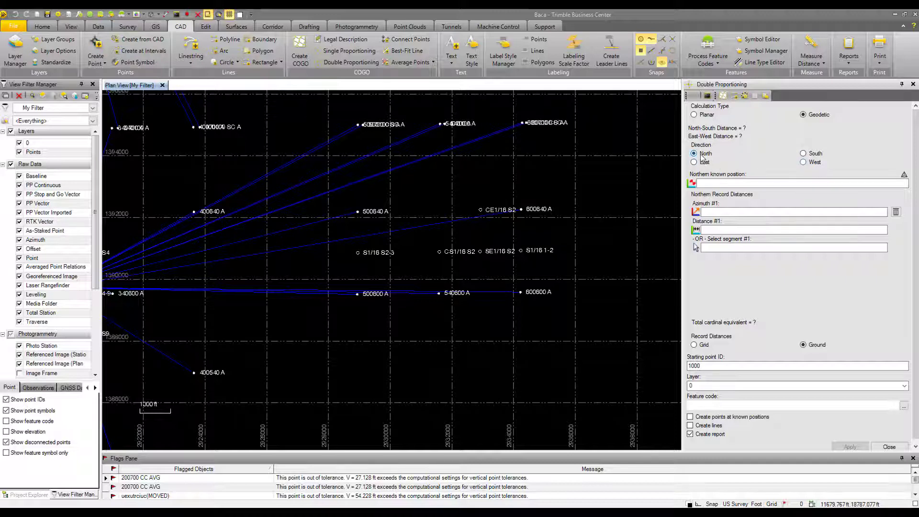
pyautogui.click(726, 184)
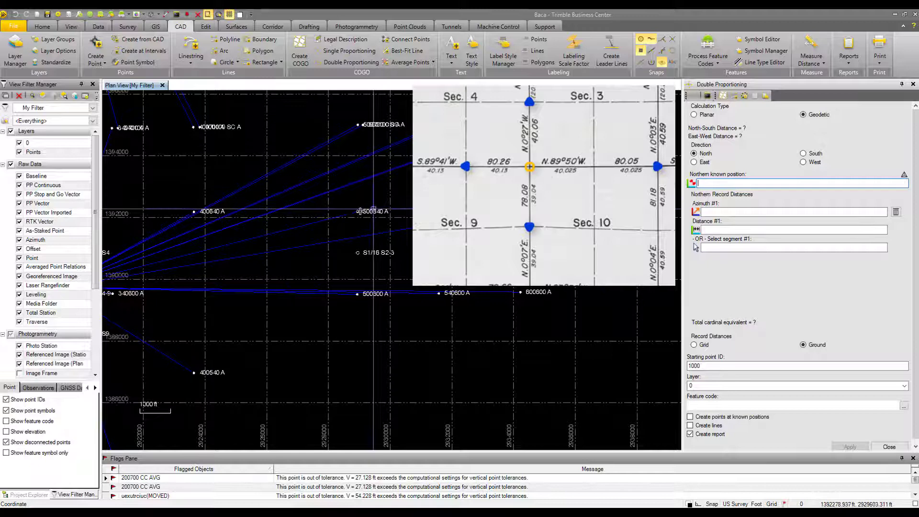
pyautogui.moveTo(316, 228); pyautogui.dragTo(349, 242)
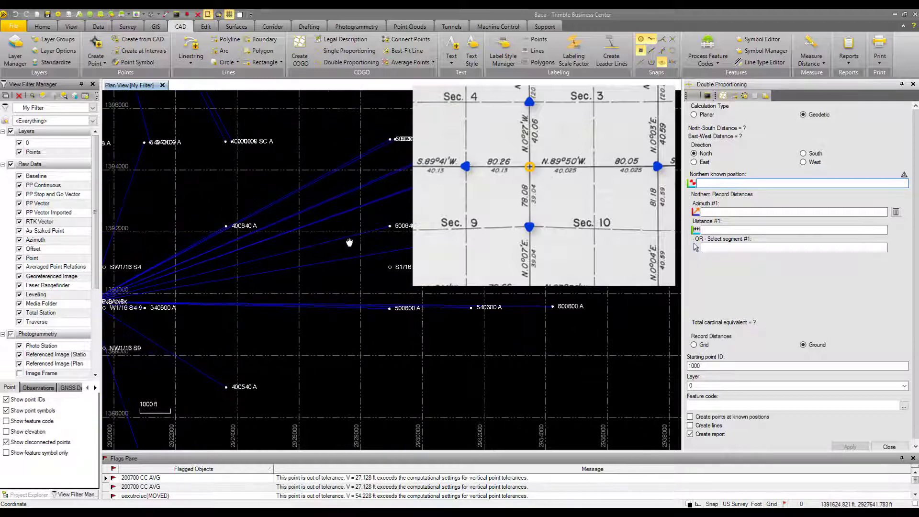
# Enter northern corner 400640 A with bearing N0°27'00"W and distance 40.060 ch.
pyautogui.click(226, 226)
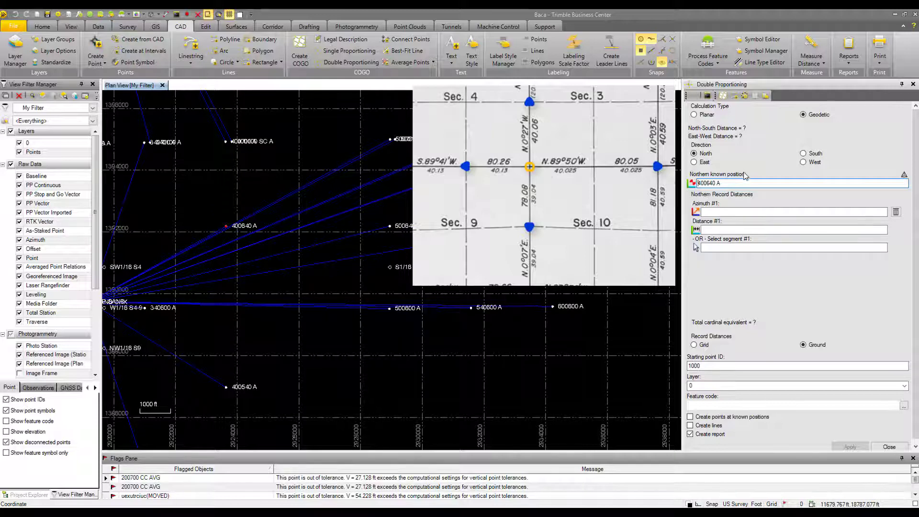
pyautogui.click(739, 211)
pyautogui.write('n')
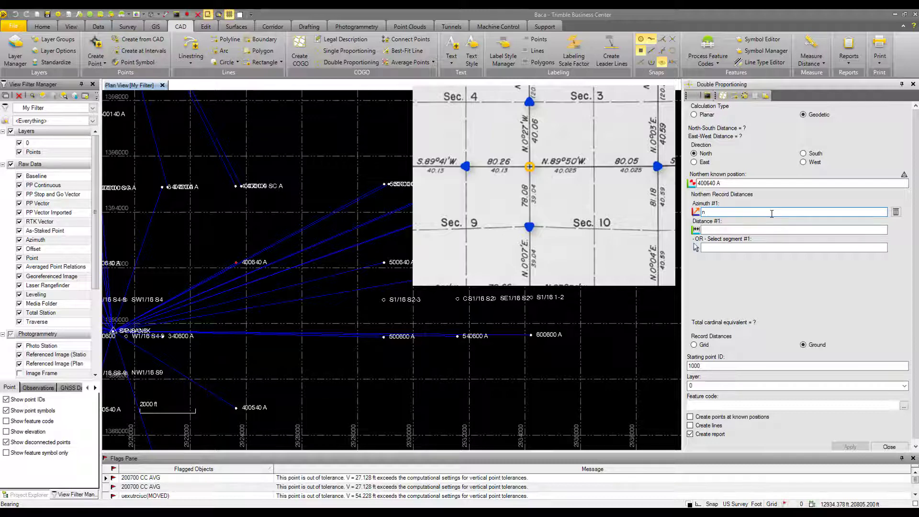
pyautogui.write('.')
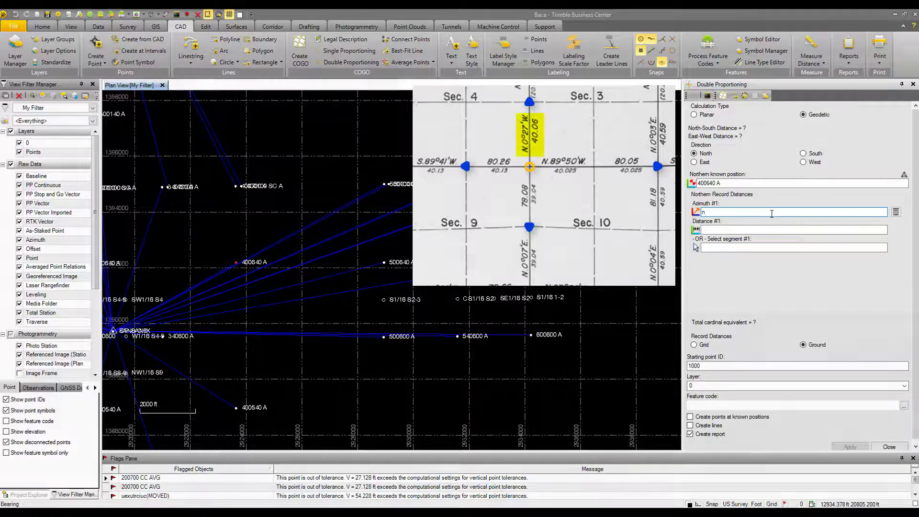
pyautogui.write('0')
pyautogui.write('27')
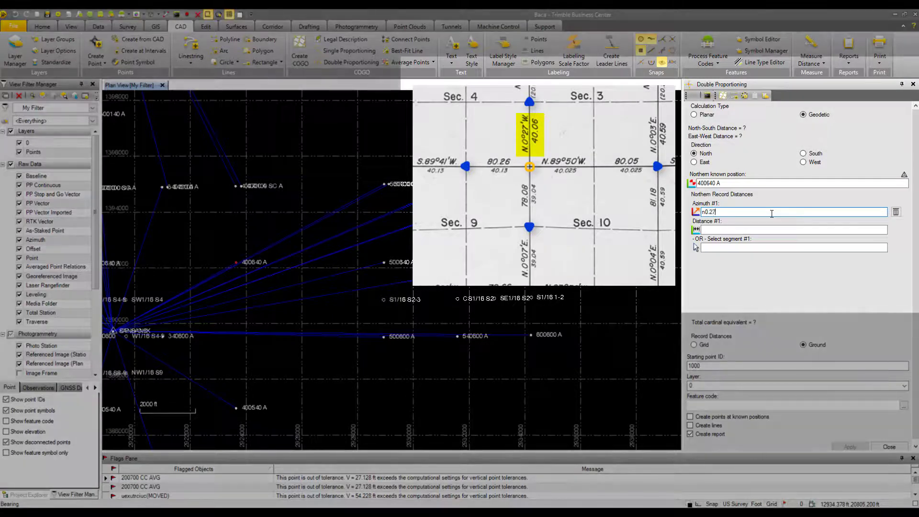
pyautogui.write('w')
pyautogui.press('Tab')
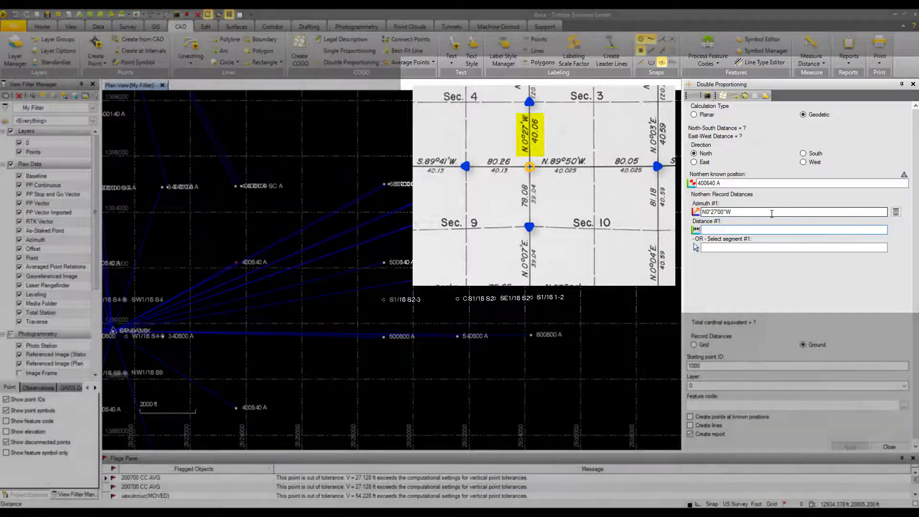
pyautogui.write('40.06ch')
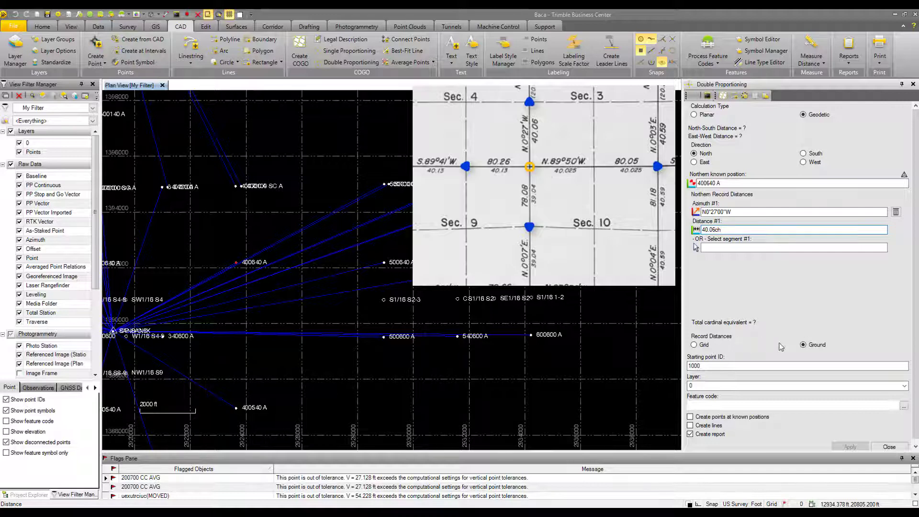
# Set the starting point ID to 10000, enable proportioning lines, and select the South side.
pyautogui.click(708, 365)
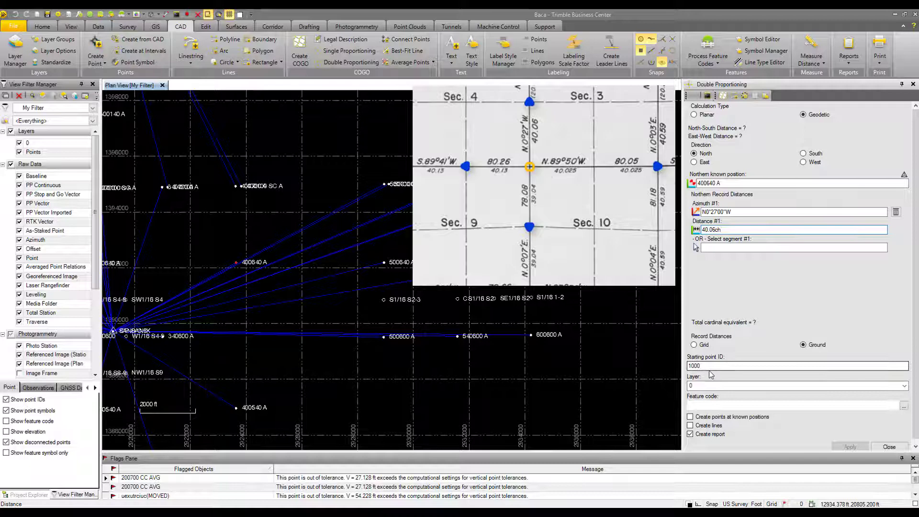
pyautogui.write('0')
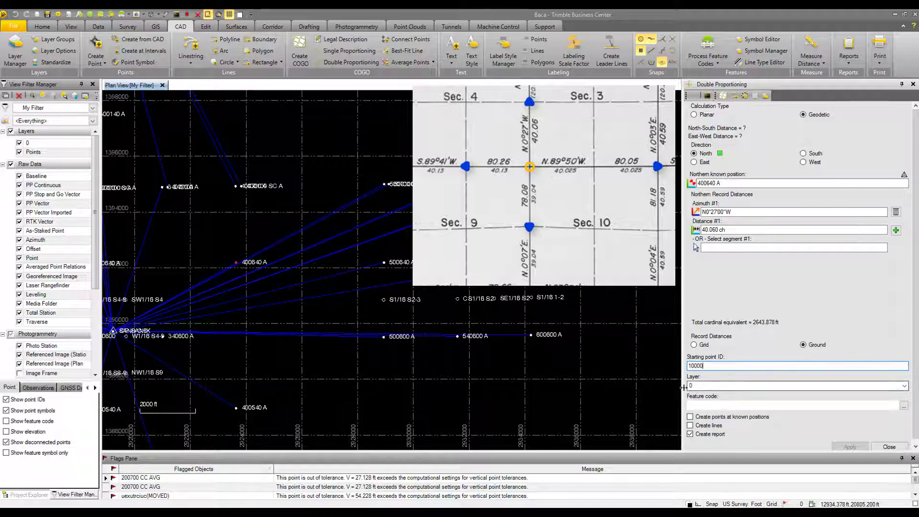
pyautogui.click(703, 429)
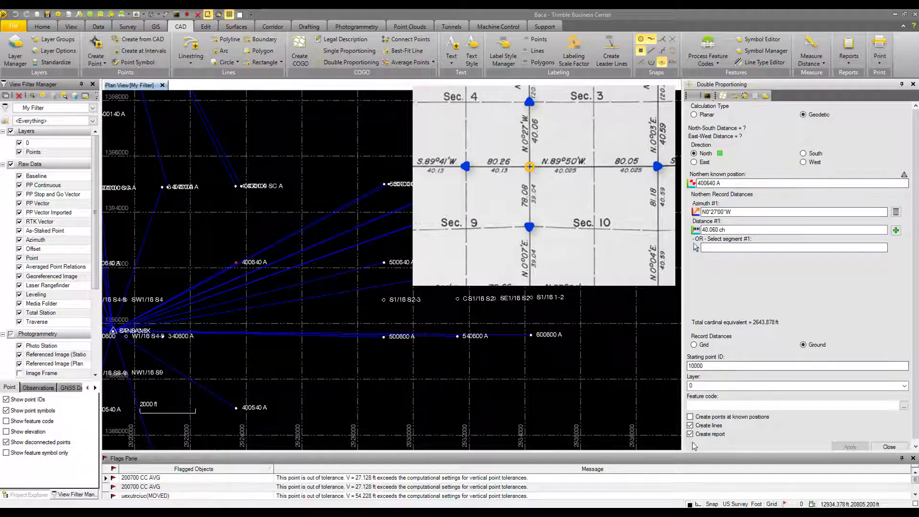
pyautogui.click(809, 155)
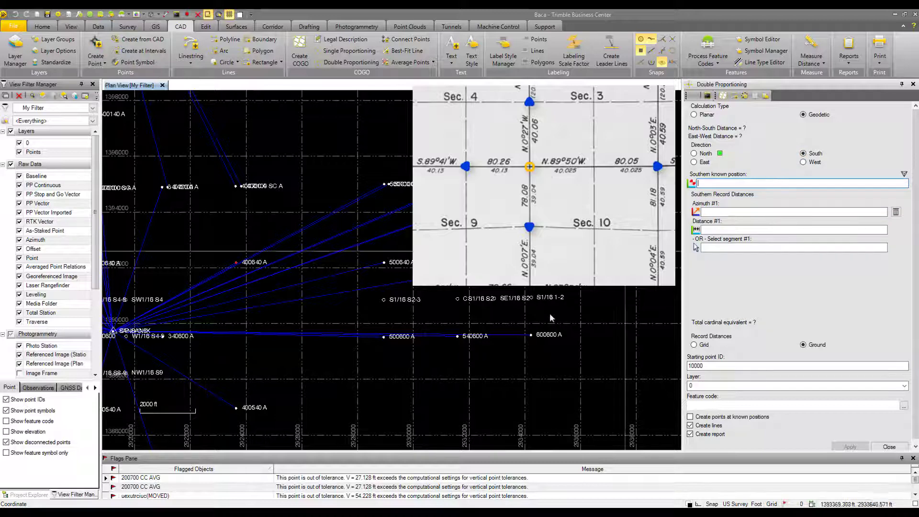
# Enter southern corner 400540 A with bearing N0°07'00"E and distance 39.04 ch.
pyautogui.click(235, 408)
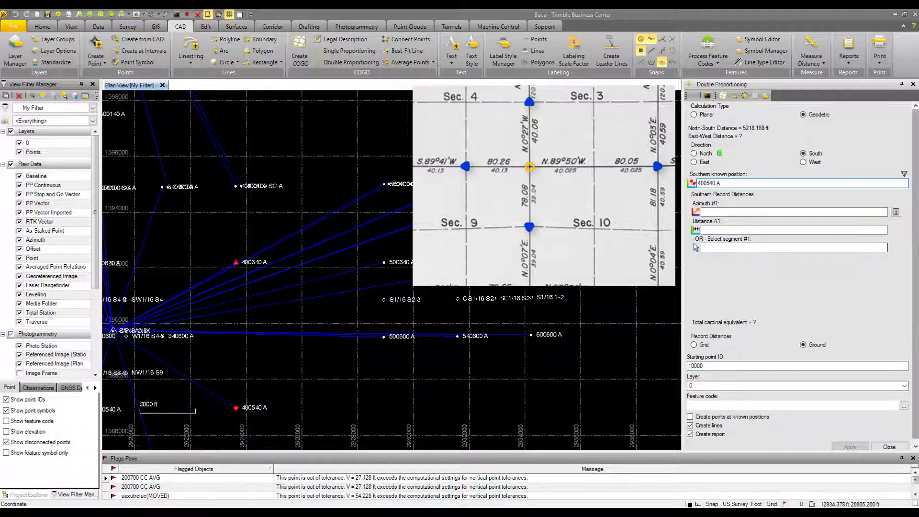
pyautogui.click(838, 212)
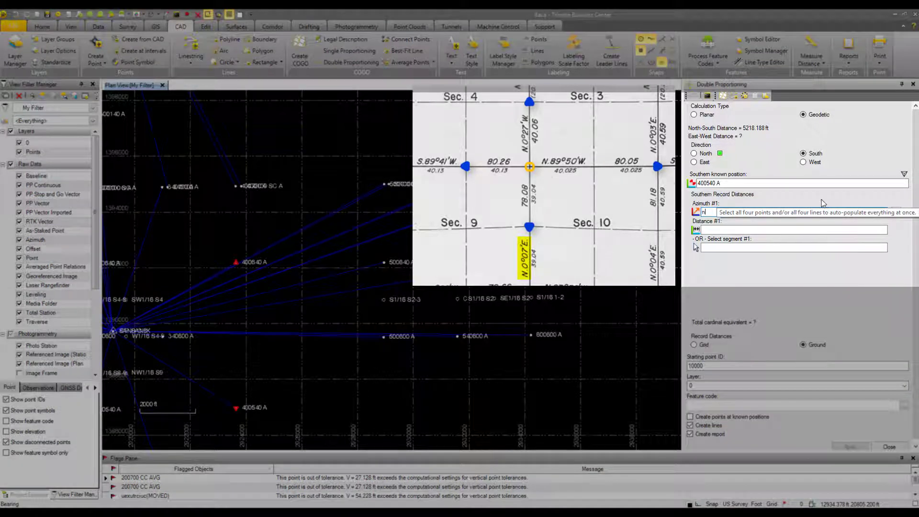
pyautogui.write('n0.07e')
pyautogui.press('Tab')
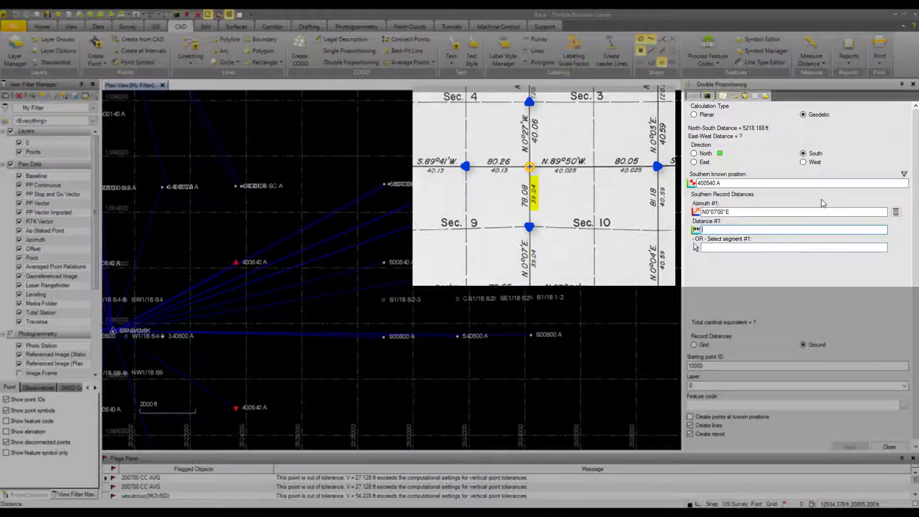
pyautogui.write('39.04ch')
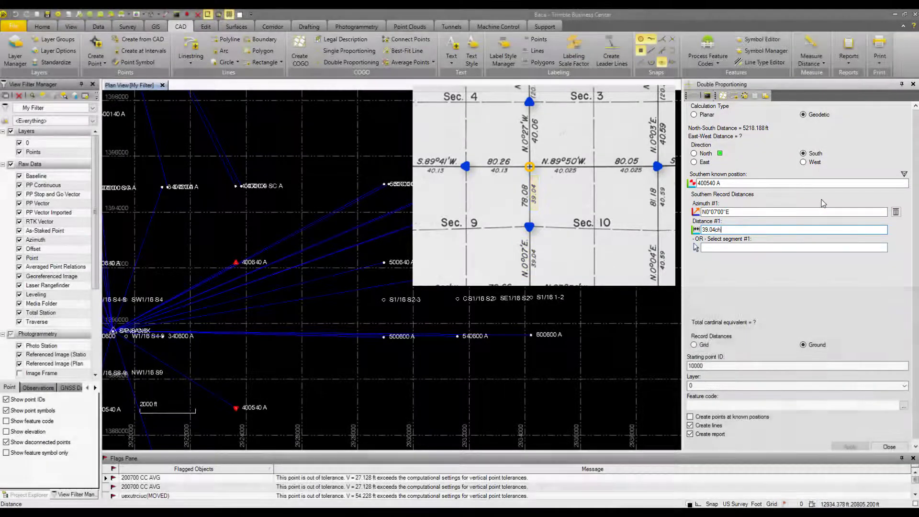
pyautogui.press('Tab')
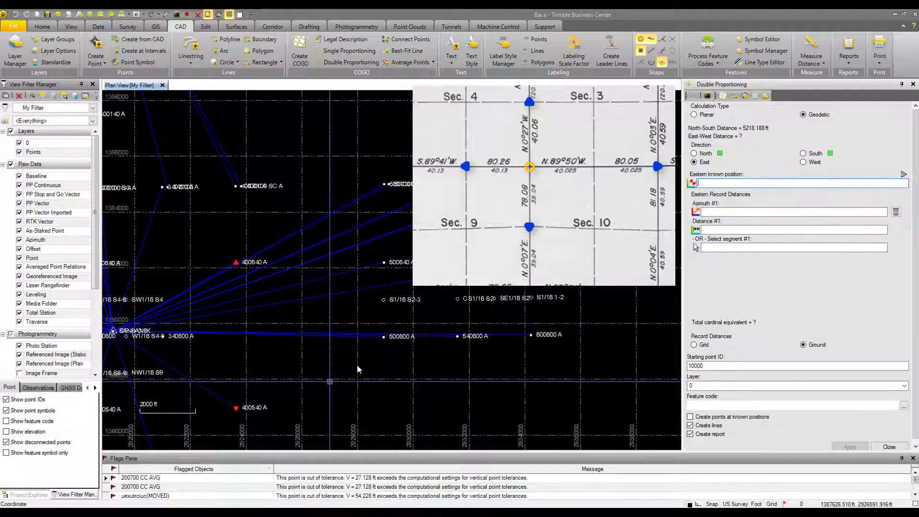
# Pick eastern corner 500600 A with azimuth N89°50'00"W and distance 80.05 ch.
pyautogui.click(383, 336)
pyautogui.click(719, 213)
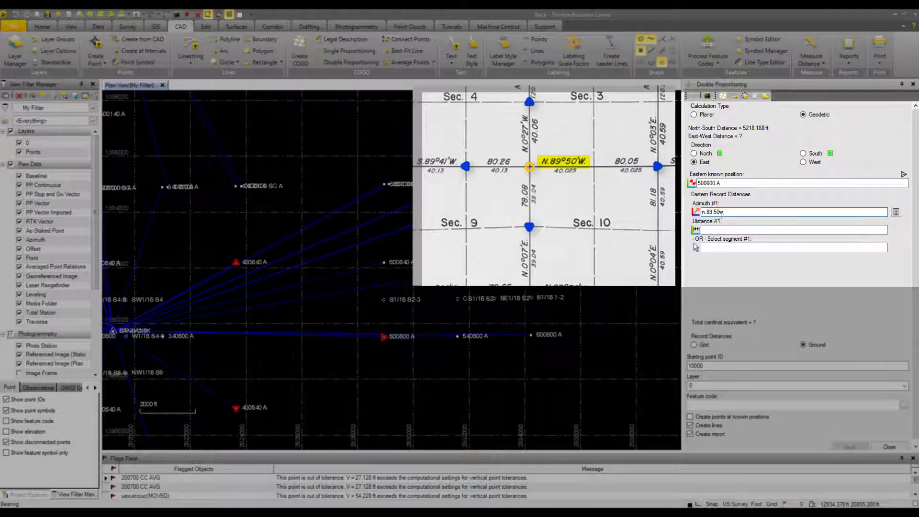
pyautogui.press('BackSpace')
pyautogui.click(750, 228)
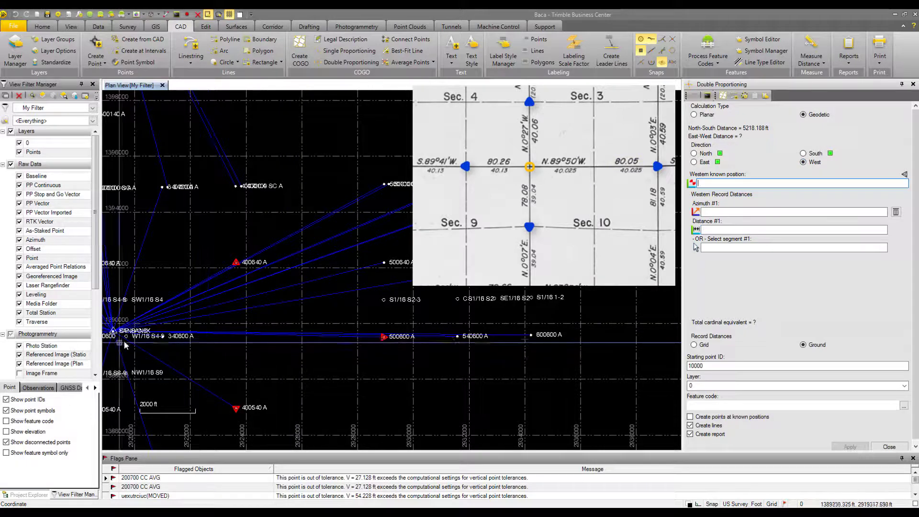
# Enter western corner 340600 A with azimuth S89°41'00"W and distance 40.130 ch.
pyautogui.click(164, 337)
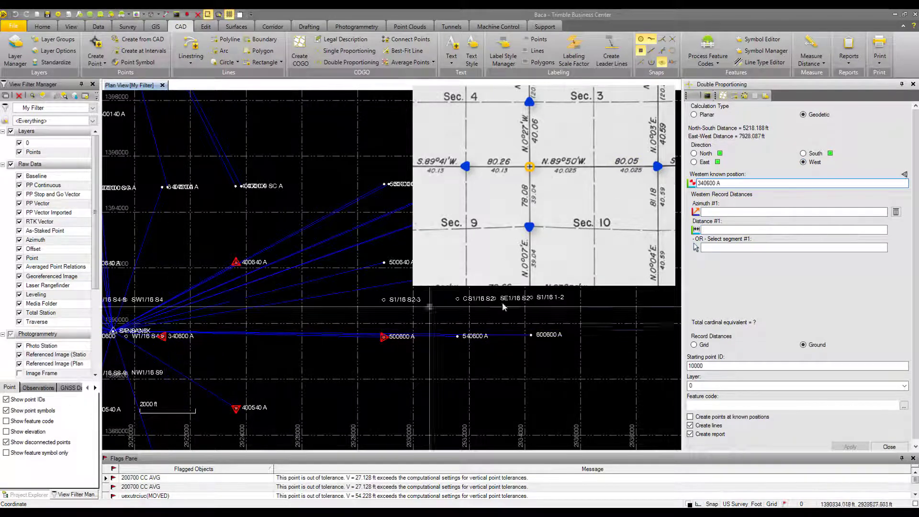
pyautogui.click(726, 212)
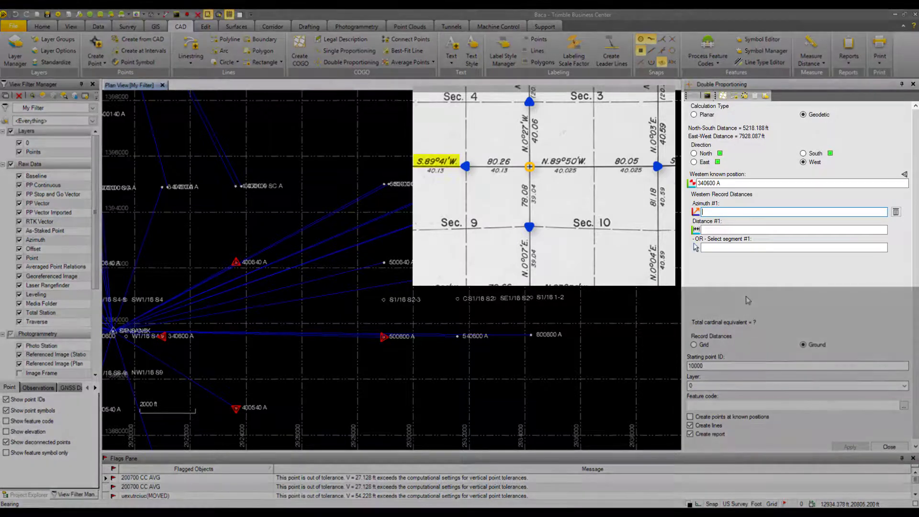
pyautogui.write('s89.41w')
pyautogui.press('Tab')
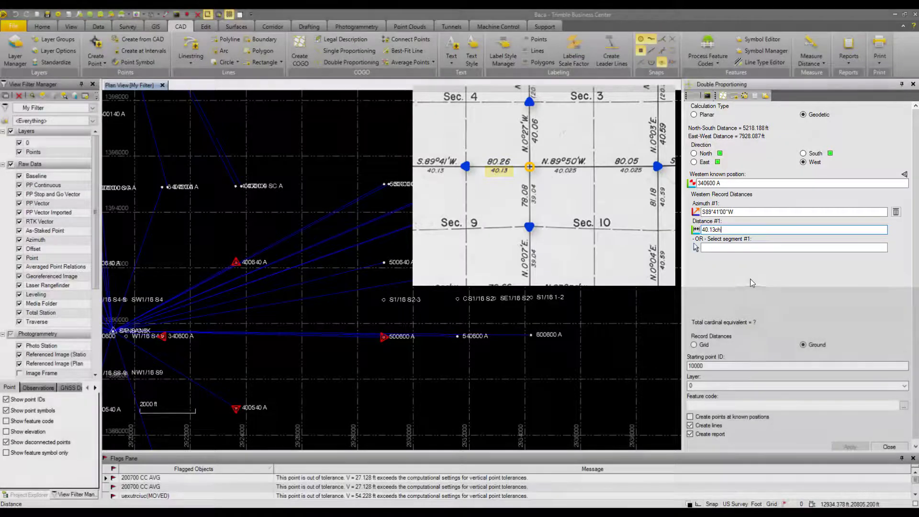
pyautogui.press('Tab')
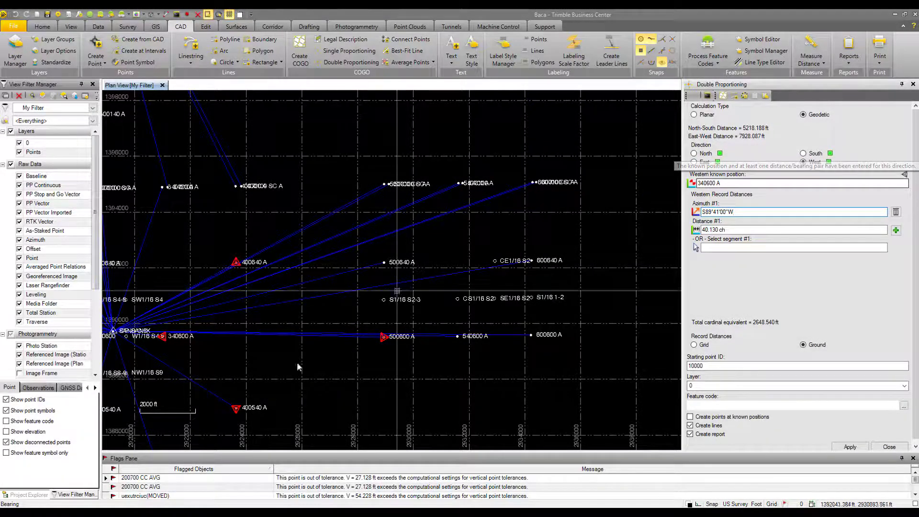
pyautogui.moveTo(255, 346); pyautogui.dragTo(278, 322)
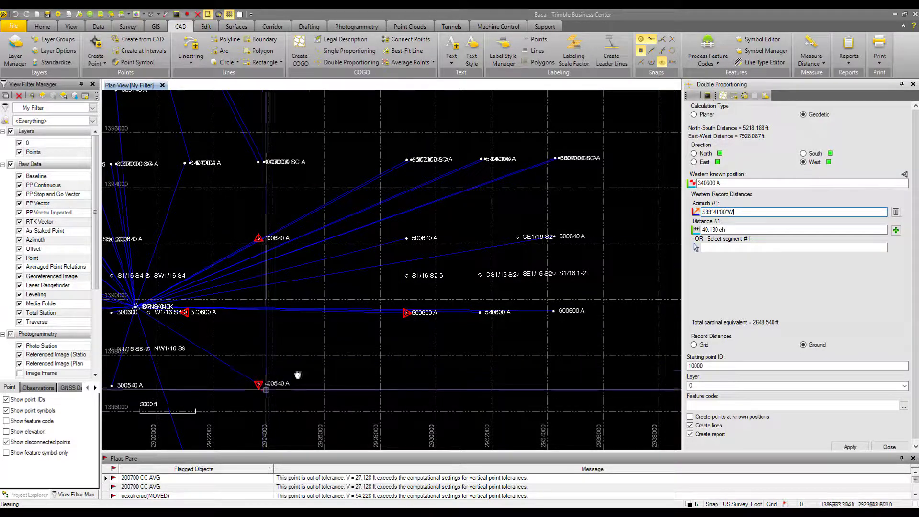
# Apply the proportioning to create point 10000 and read page 1 of its report.
pyautogui.click(847, 448)
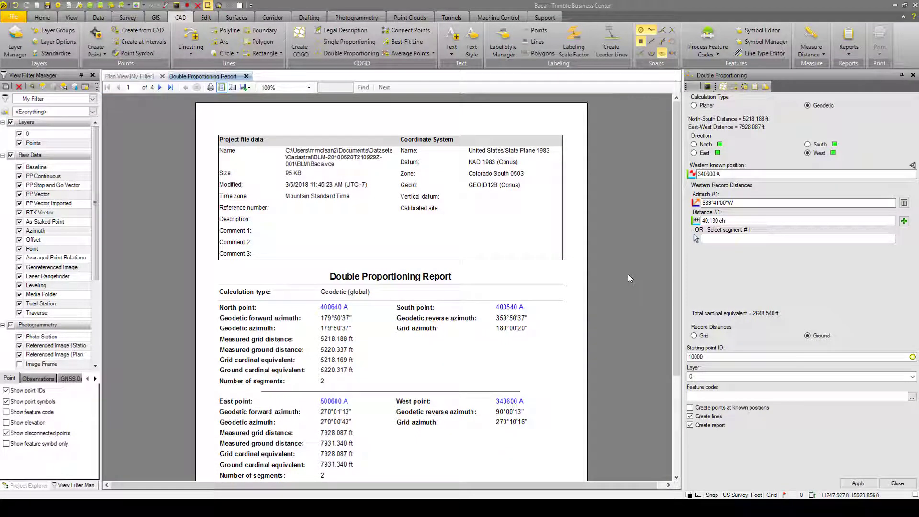
pyautogui.scroll(-3, 521, 203)
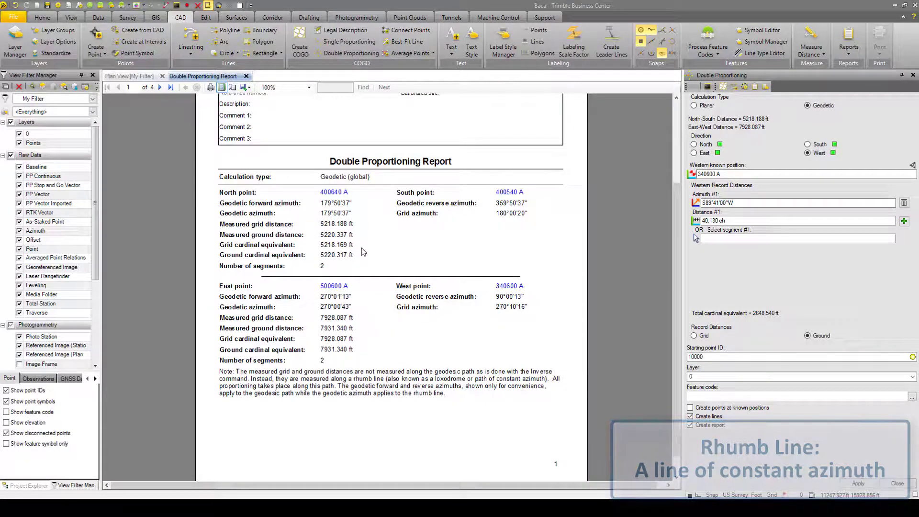
pyautogui.scroll(-1, 356, 250)
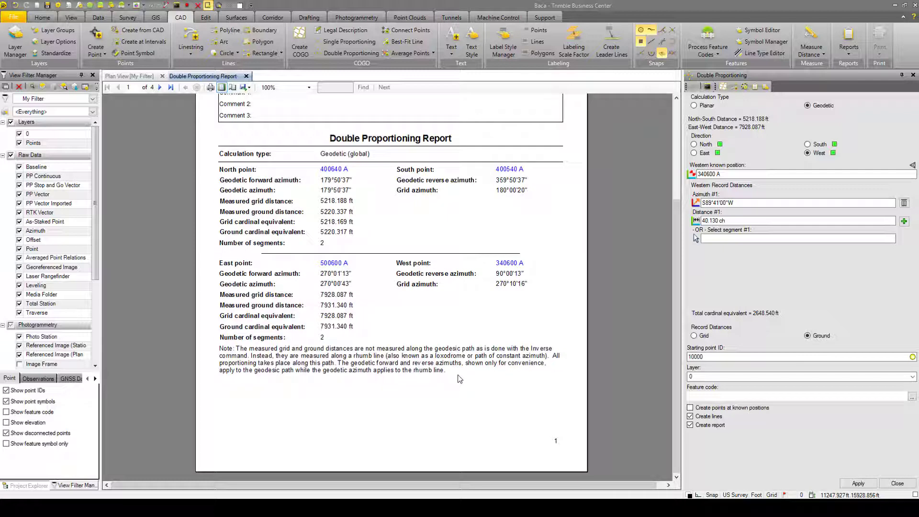
pyautogui.scroll(-3, 460, 375)
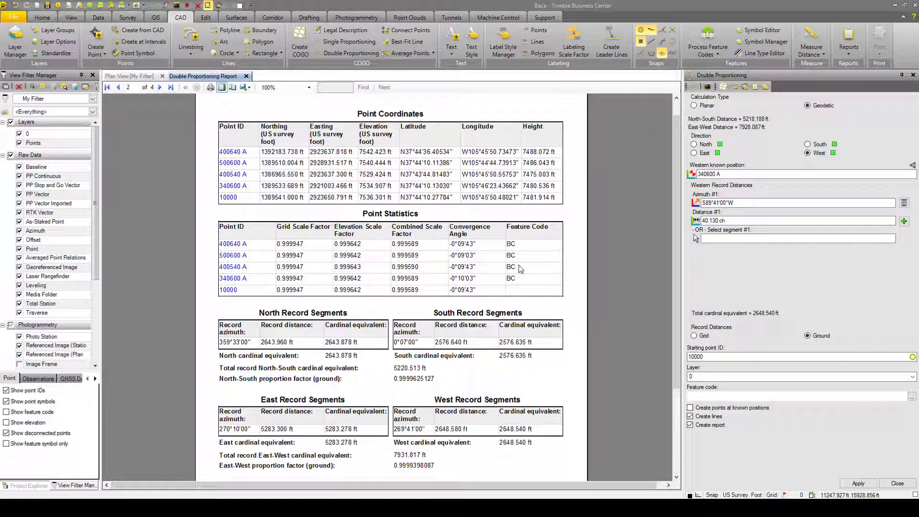
# Scroll past the record segments and proportion factors to the Proportioned Segments page.
pyautogui.scroll(-2, 607, 262)
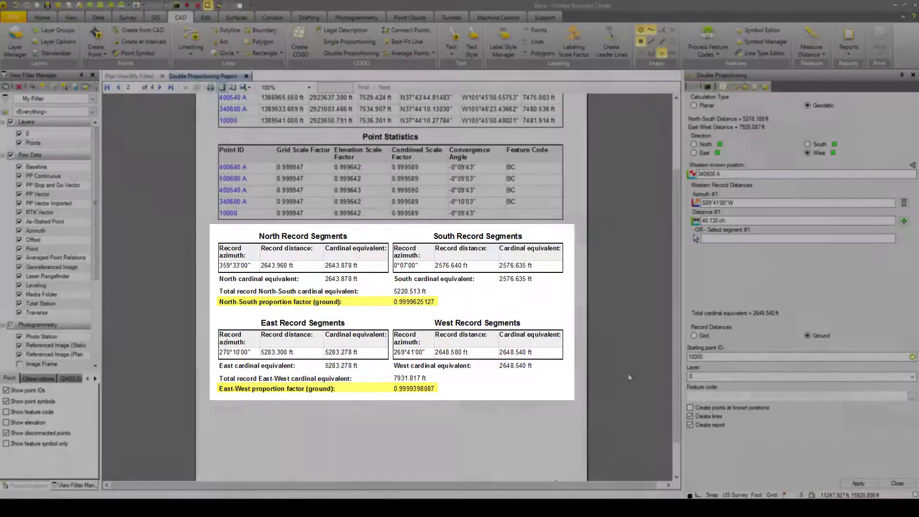
pyautogui.scroll(-3, 599, 362)
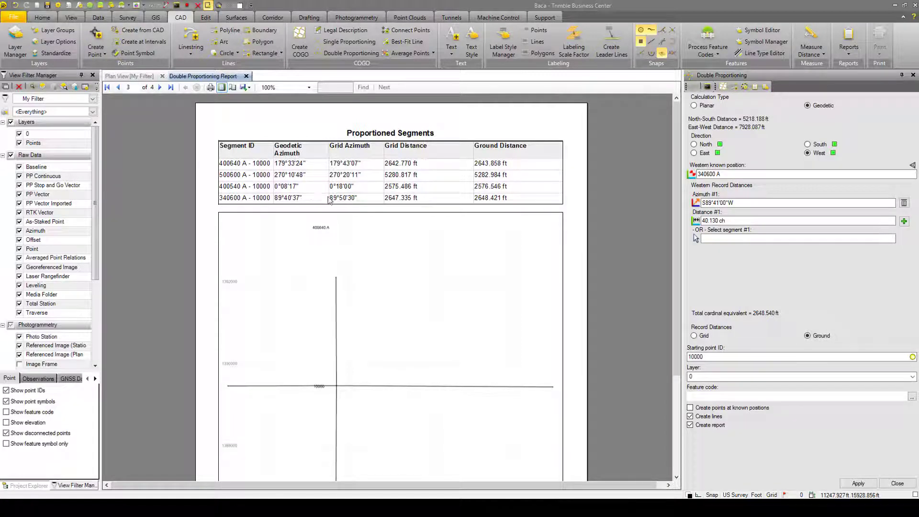
# Pan and zoom the plan view to center point 10000 and its four proportioning lines.
pyautogui.scroll(-2, 526, 256)
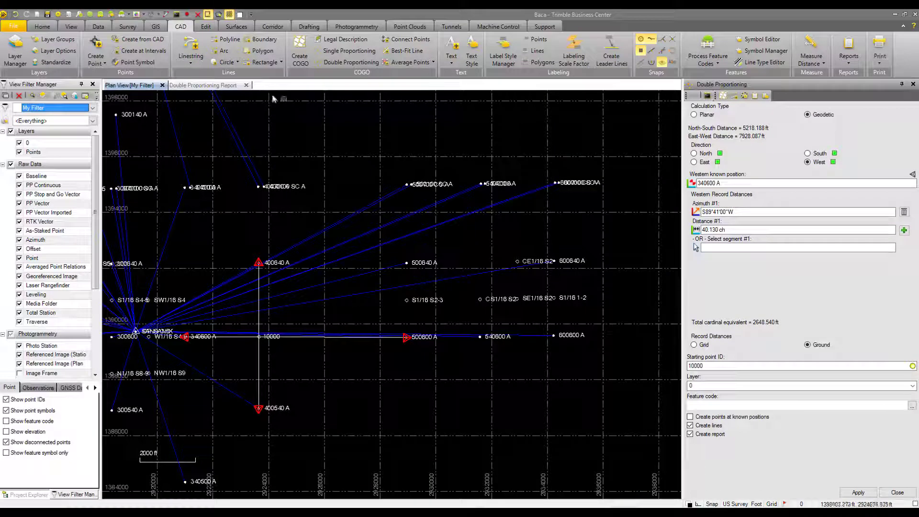
pyautogui.moveTo(375, 313); pyautogui.dragTo(421, 308)
pyautogui.scroll(3, 353, 329)
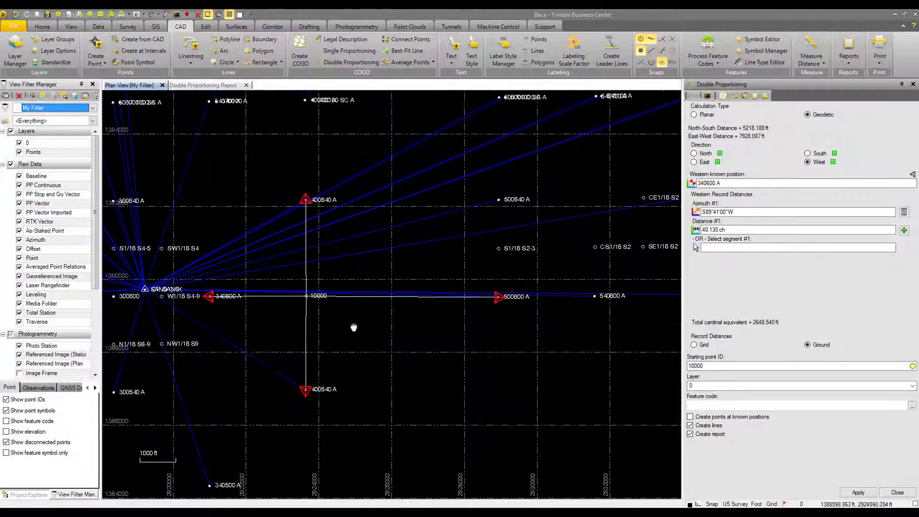
pyautogui.moveTo(349, 324); pyautogui.dragTo(306, 359)
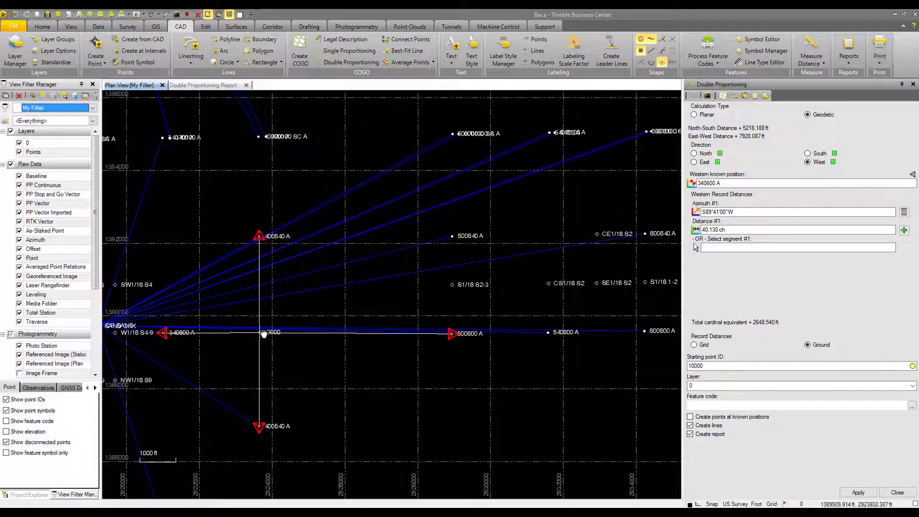